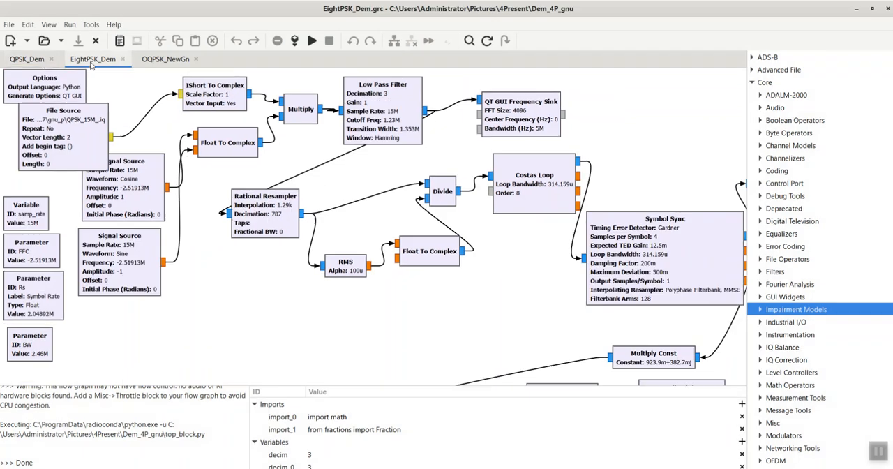
Step: Switch to the QPSK_Dem flow graph and inspect the input file path of the File Source block
click(31, 61)
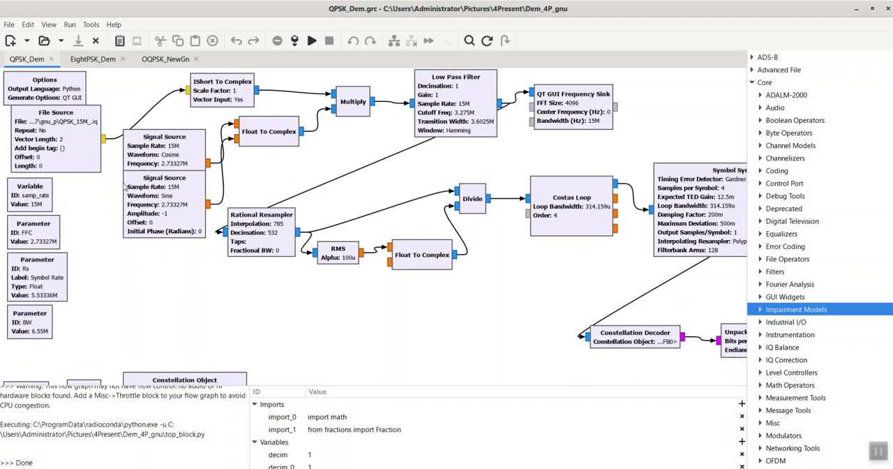
double_click(55, 123)
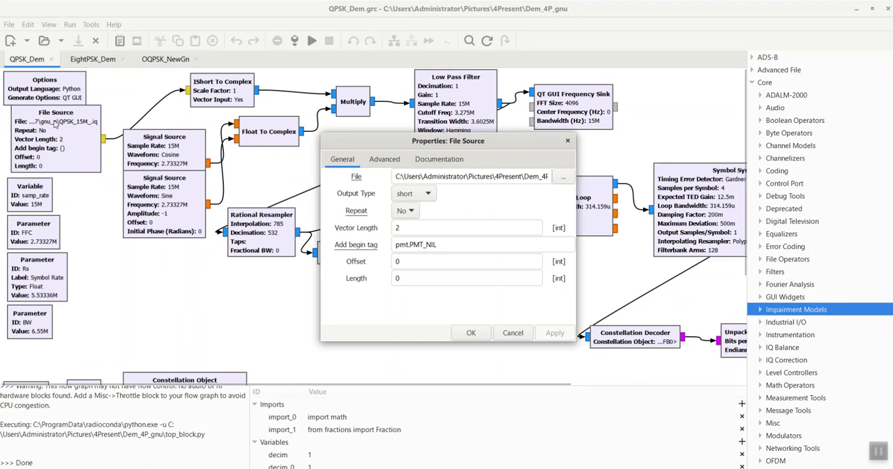
triple_click(507, 176)
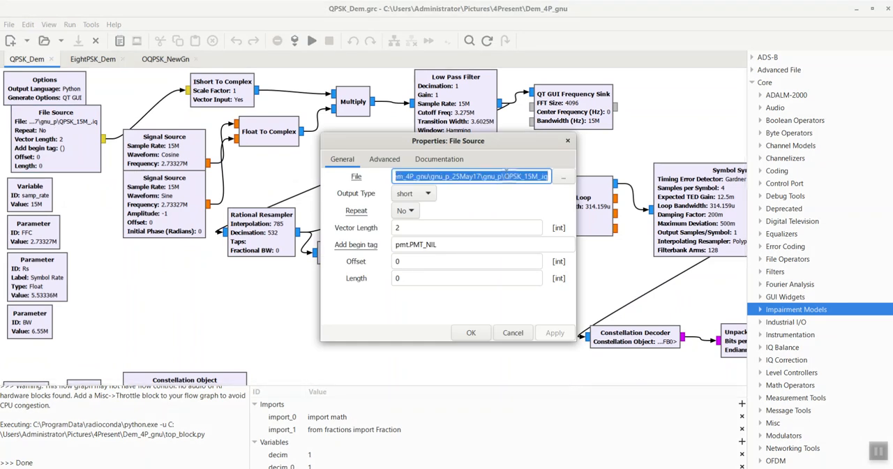
click(569, 142)
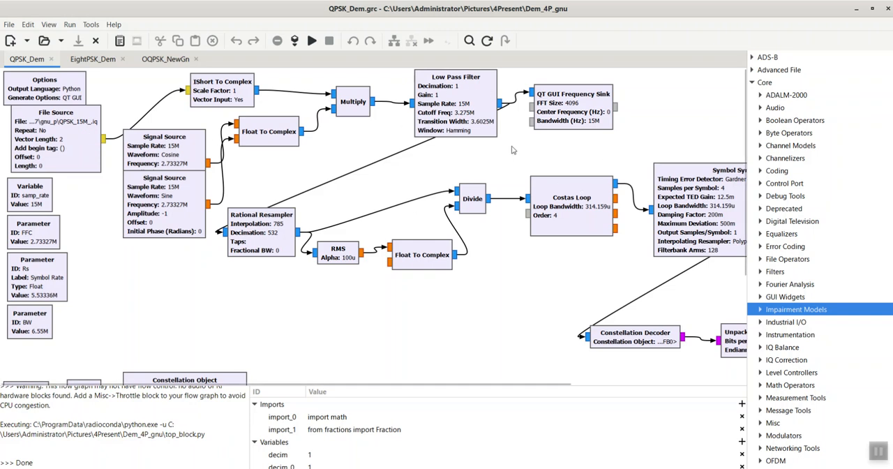
Step: Review the File Source's output type and vector length, and the IShort To Complex block's input settings
double_click(73, 121)
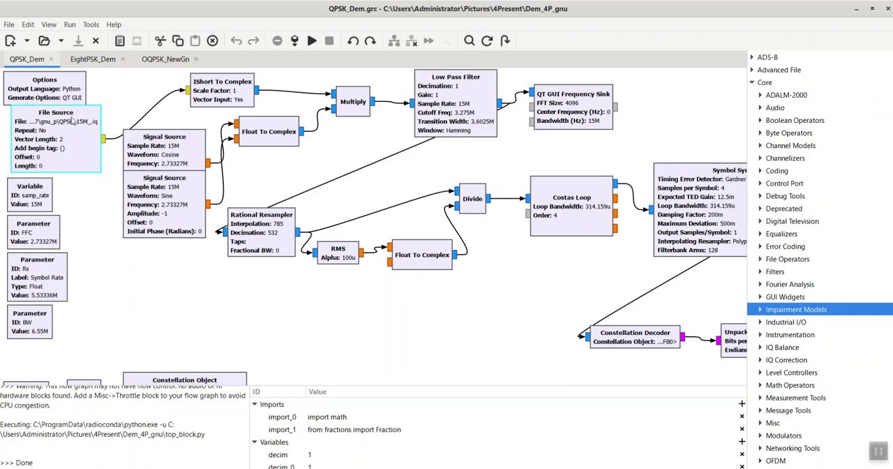
drag(390, 142, 140, 183)
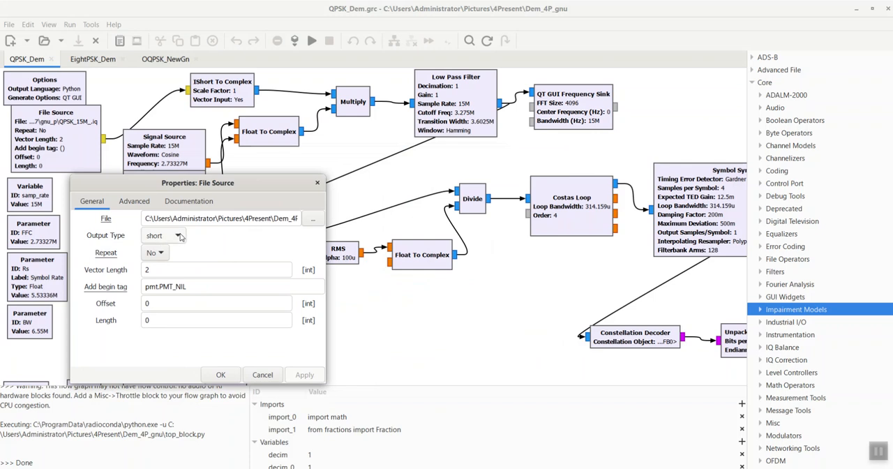
double_click(148, 270)
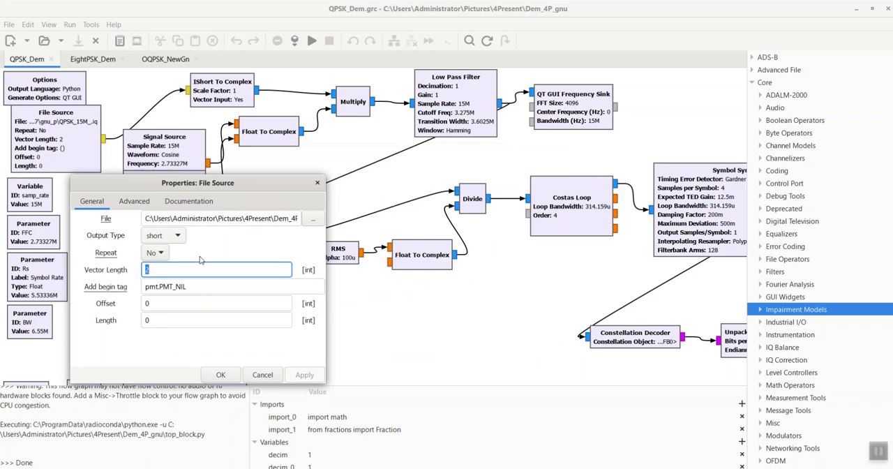
click(262, 375)
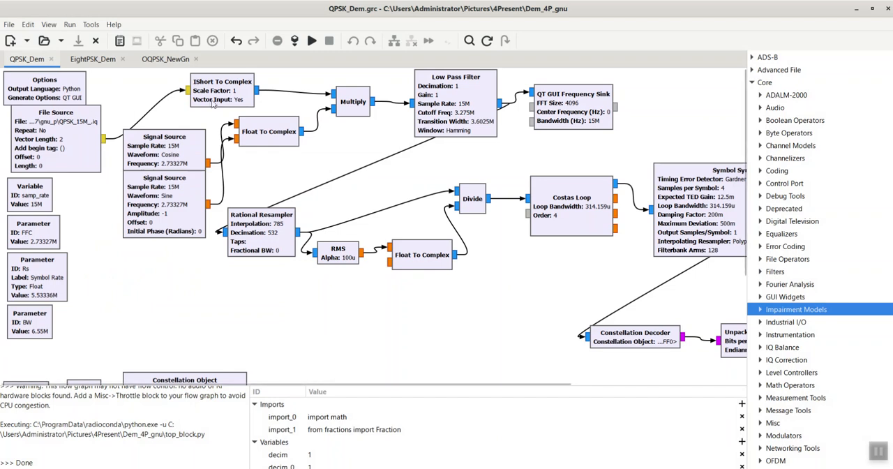
double_click(231, 82)
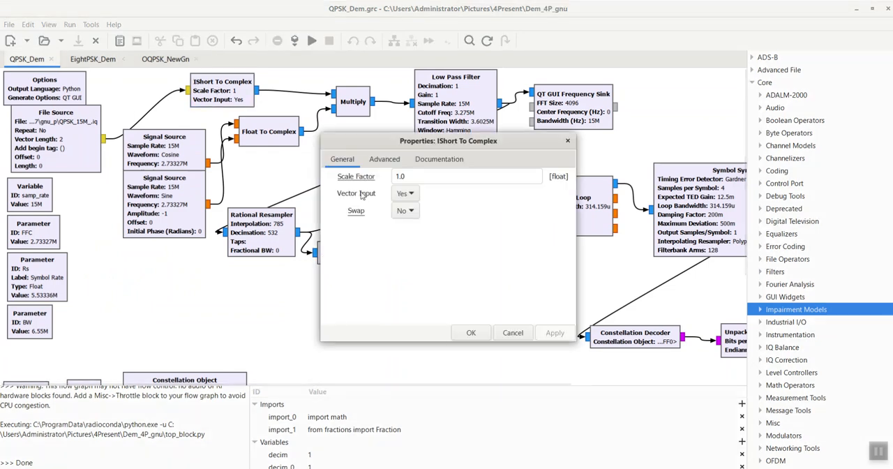
click(567, 140)
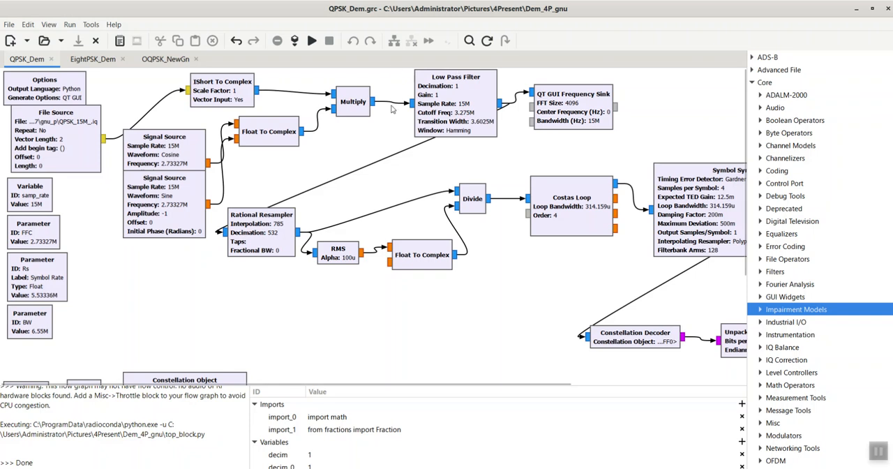
Step: Review the Low Pass Filter's decimation, sample rate, cutoff frequency and transition width expressions
double_click(448, 82)
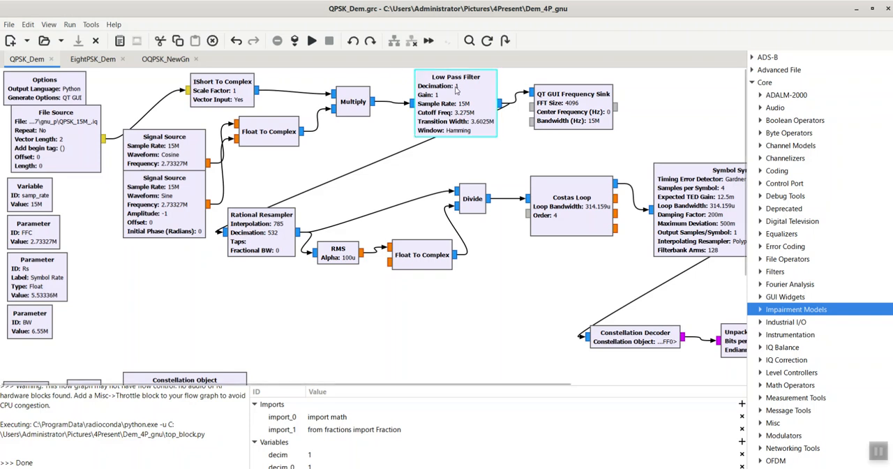
drag(457, 130, 217, 97)
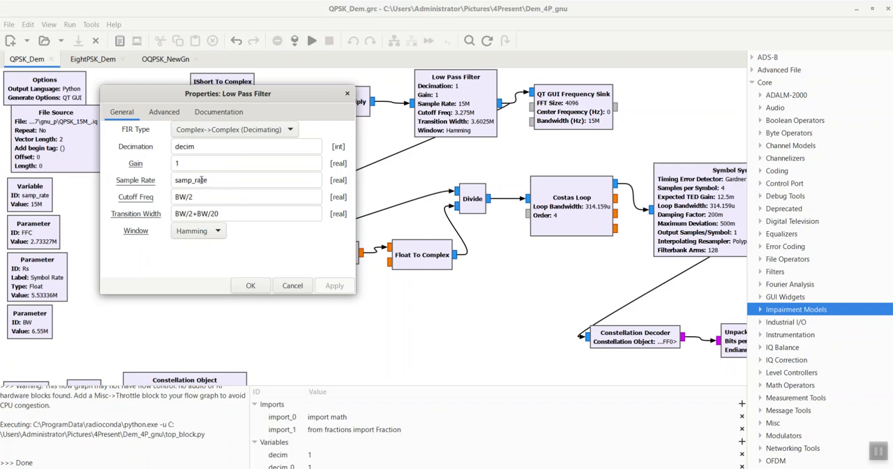
click(301, 287)
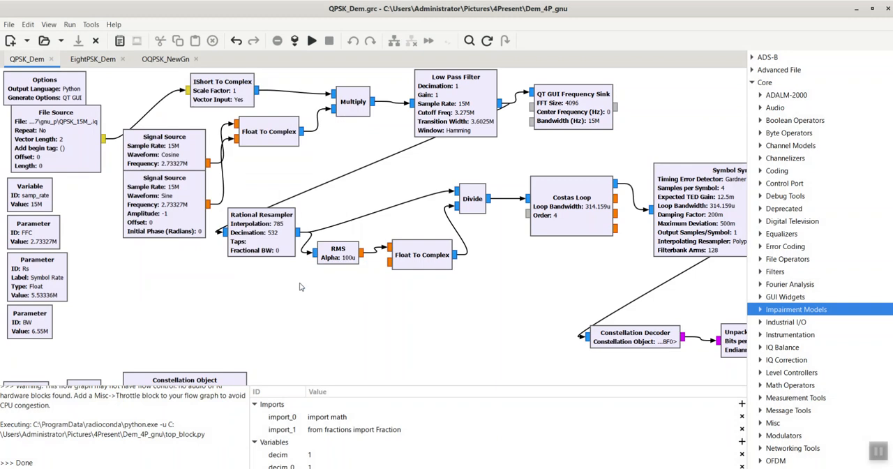
Step: Review the Rational Resampler's type, interpolation and decimation settings
scroll(296, 281, down, 2)
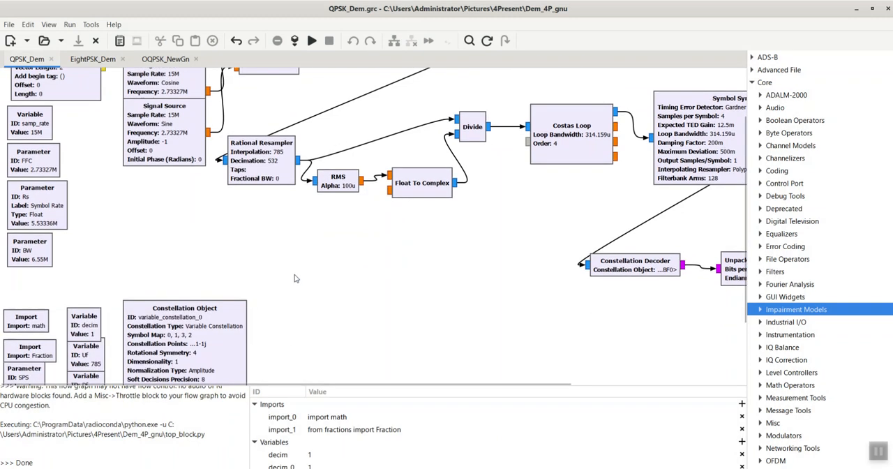
scroll(295, 279, up, 2)
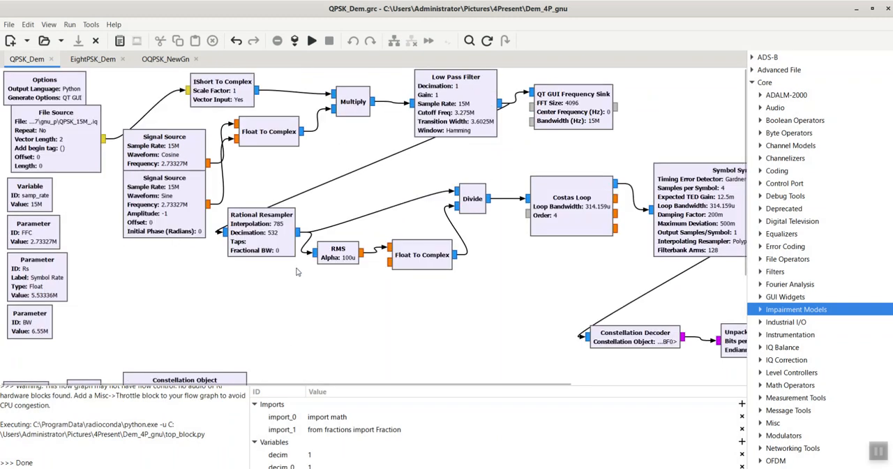
double_click(265, 225)
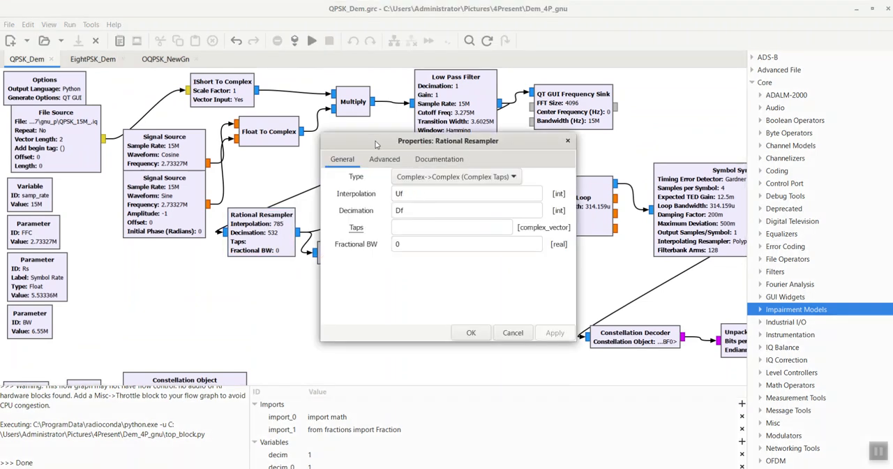
drag(376, 140, 435, 181)
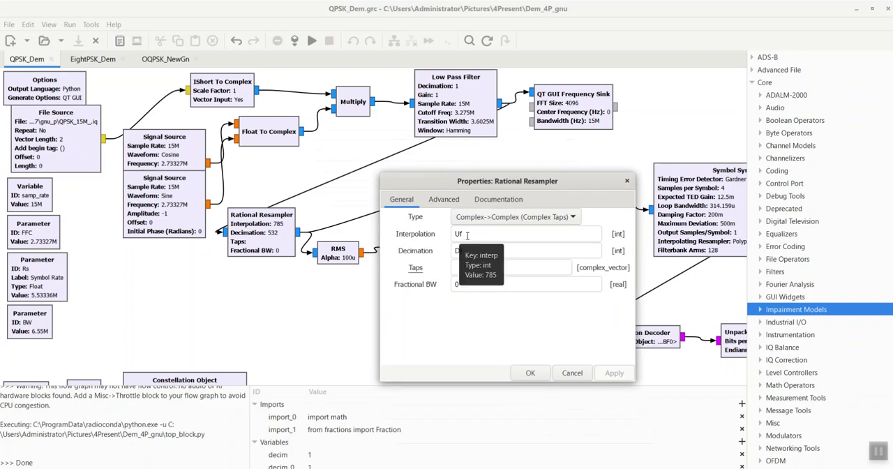
click(529, 373)
Step: Inspect the value of the SPS parameter block without changing it
scroll(291, 316, down, 3)
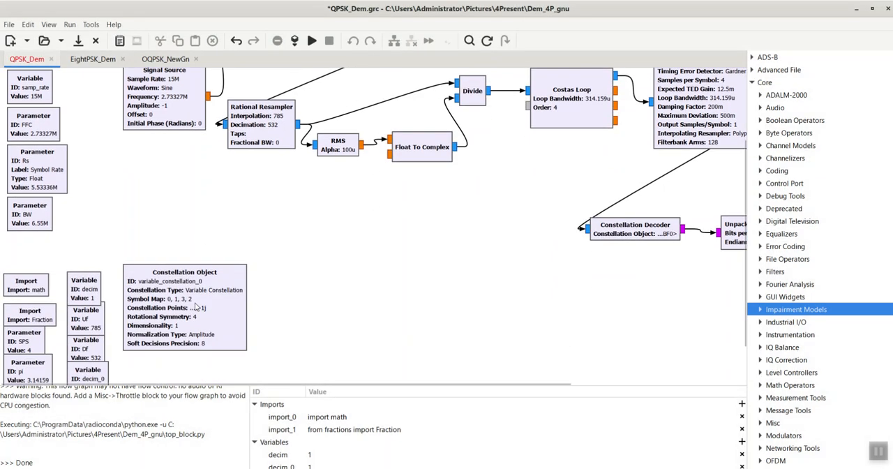
double_click(31, 343)
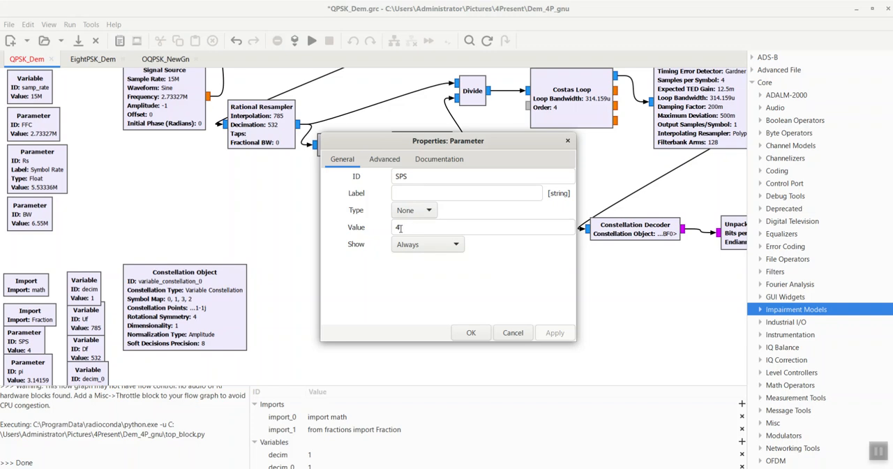
click(500, 333)
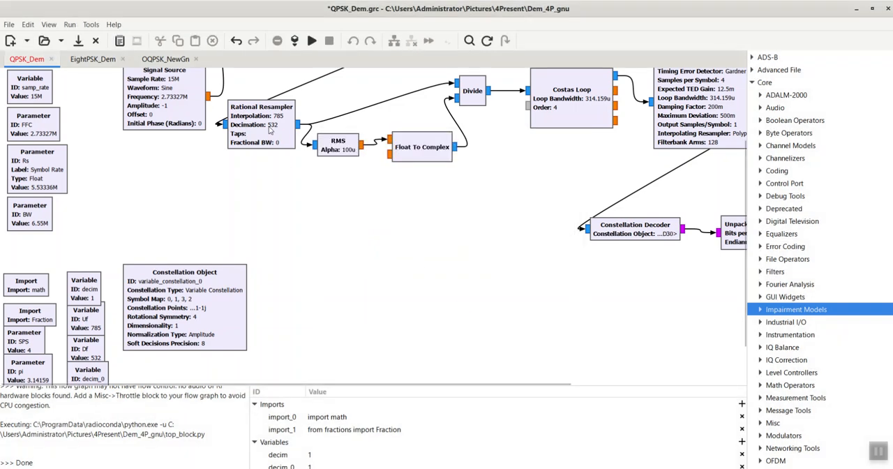
Step: Check which variables the Rational Resampler uses for its interpolation and decimation
double_click(270, 129)
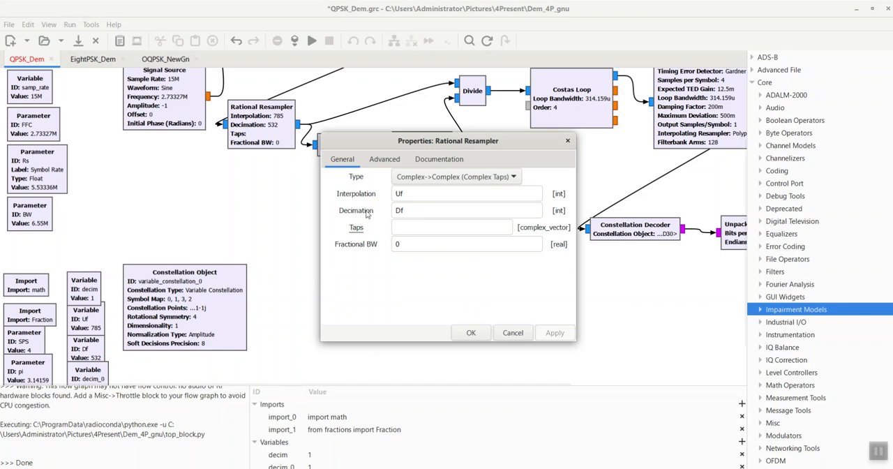
double_click(405, 196)
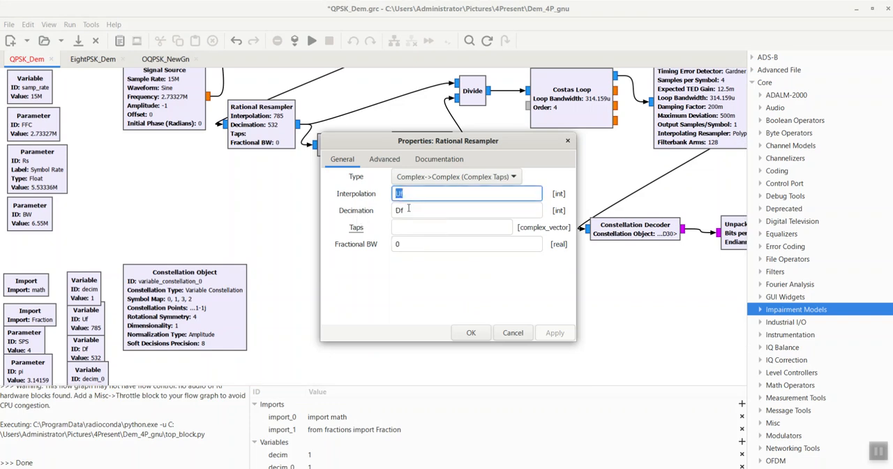
click(411, 210)
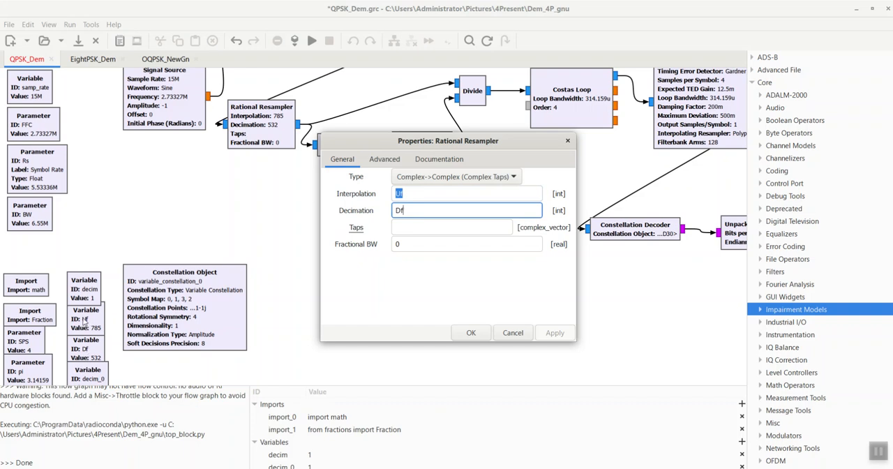
click(471, 333)
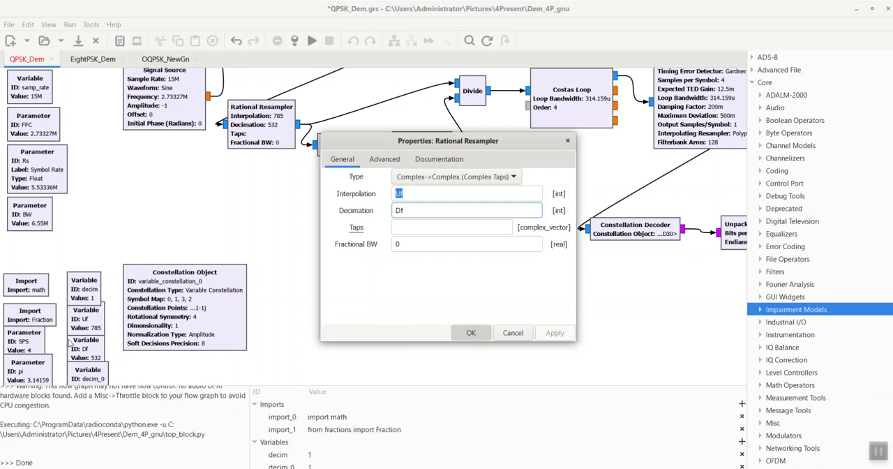
Step: Inspect the expression that defines the Uf variable, leaving it as it is
double_click(85, 319)
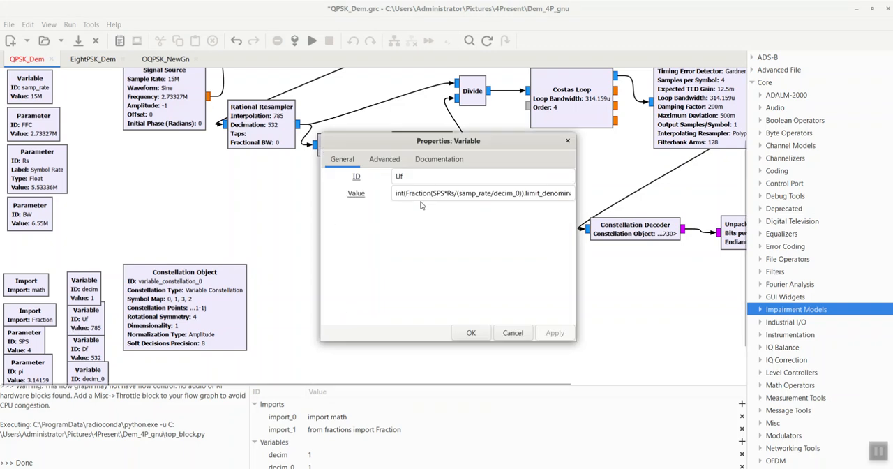
click(500, 332)
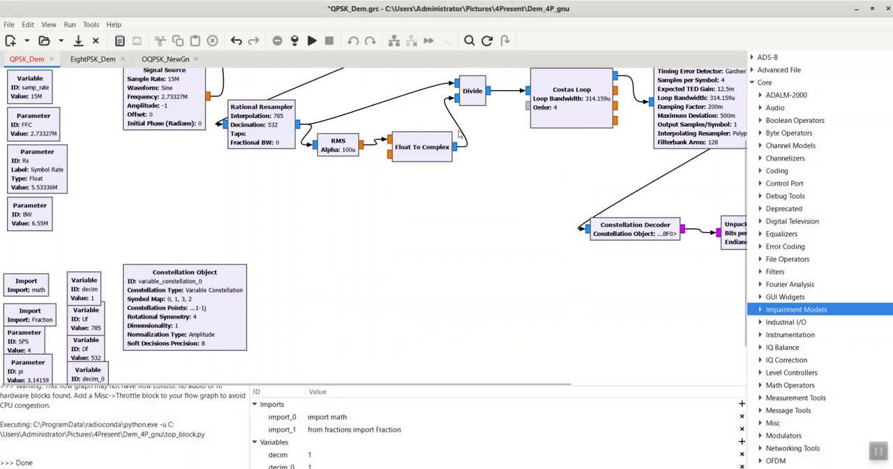
scroll(388, 198, up, 3)
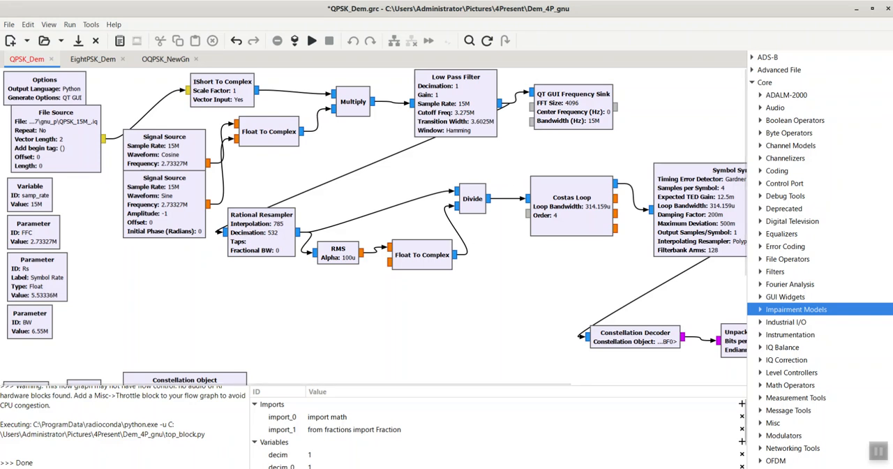
Step: Switch to the older GNU Radio Companion window and check its version information
click(521, 432)
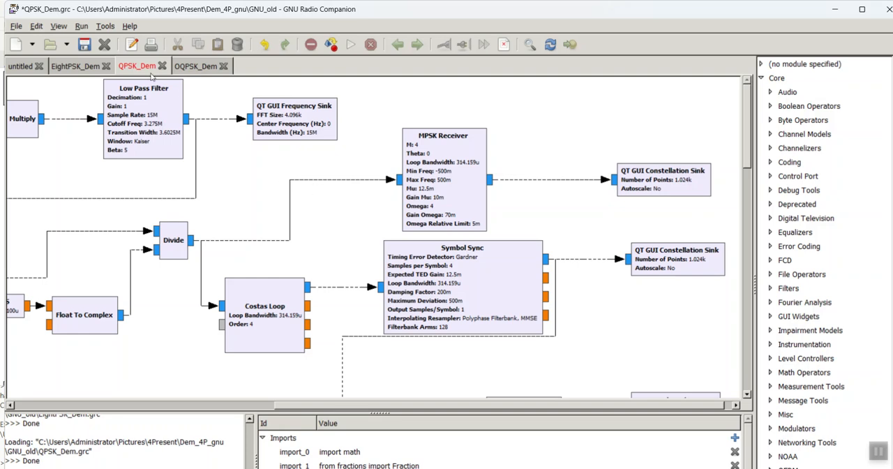
click(129, 28)
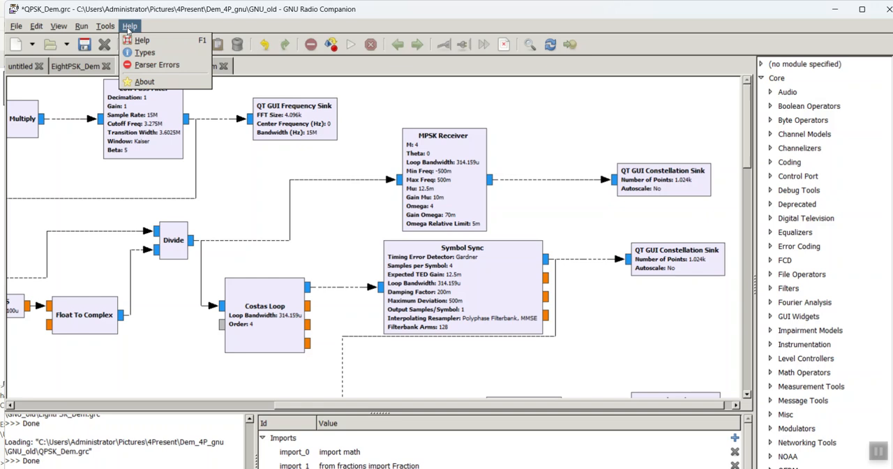
click(150, 80)
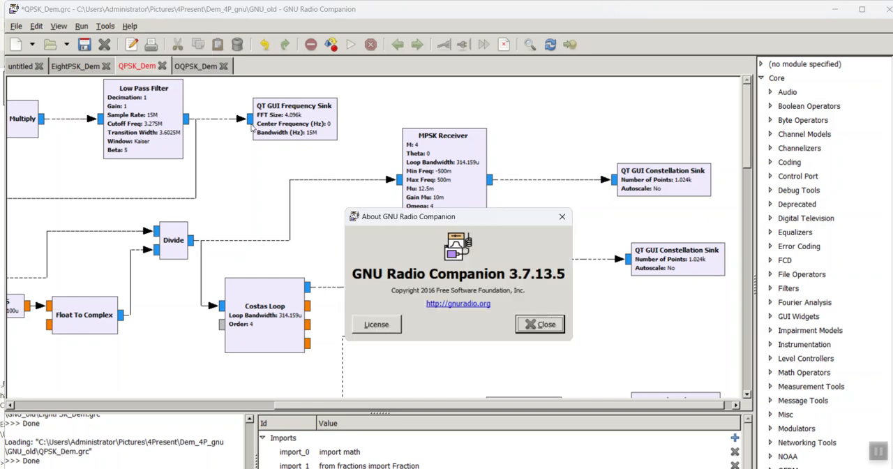
click(551, 325)
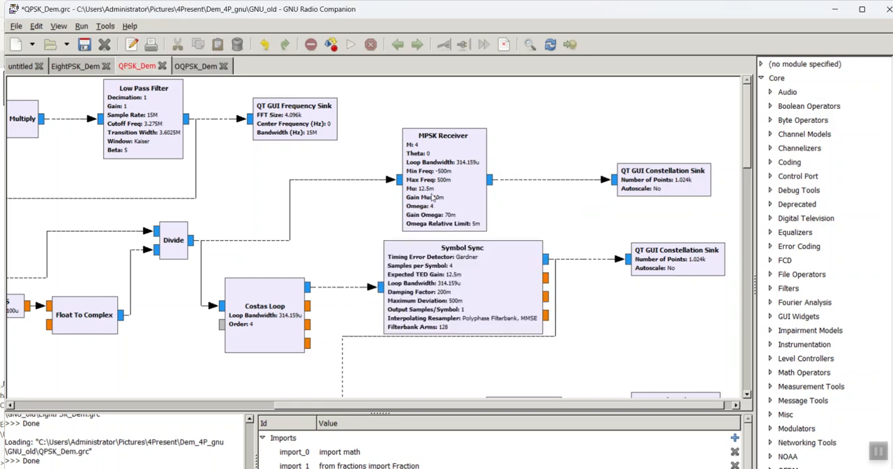
Step: Review the MPSK Receiver block's general parameters and open its documentation
double_click(455, 143)
drag(444, 129, 161, 165)
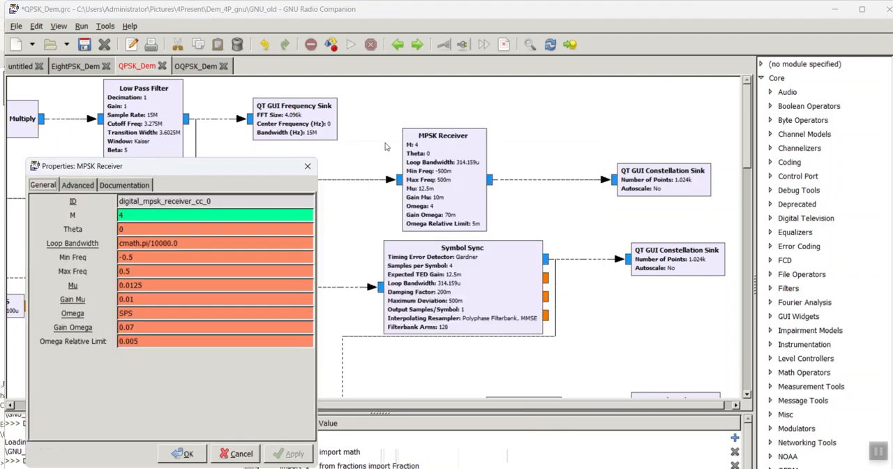
drag(283, 170, 304, 148)
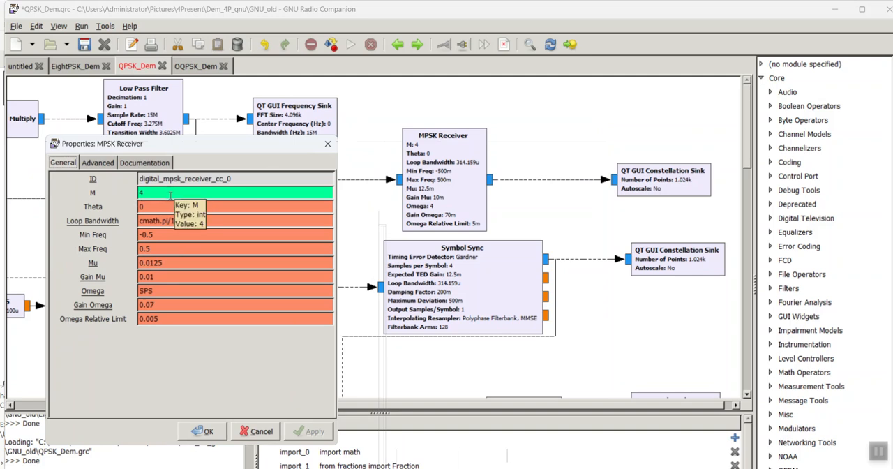
drag(197, 153, 189, 122)
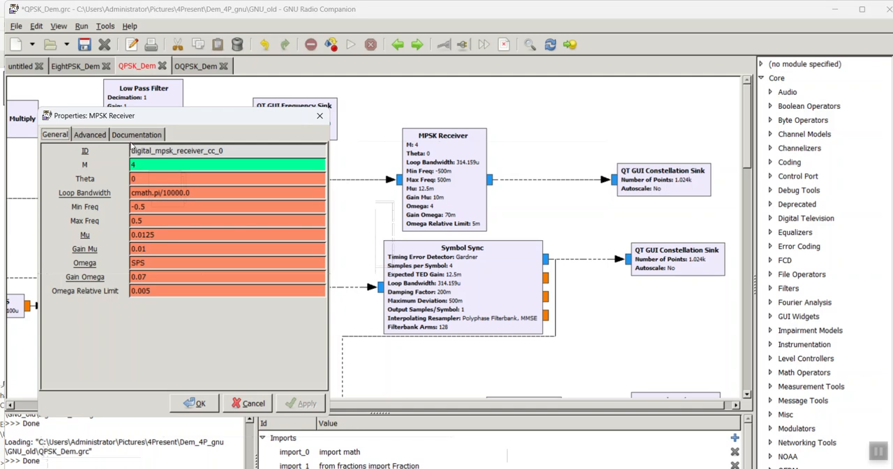
click(133, 138)
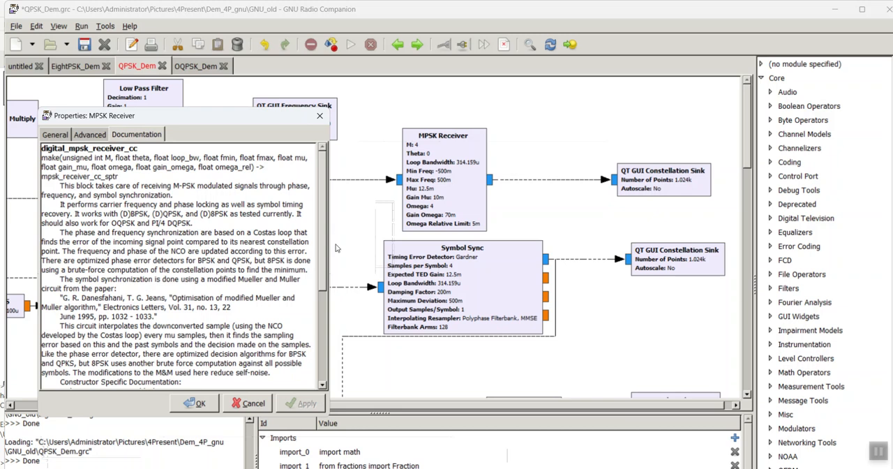
Step: Review the MPSK Receiver's general parameters, focusing on the expression used for Omega
scroll(323, 241, down, 2)
click(55, 135)
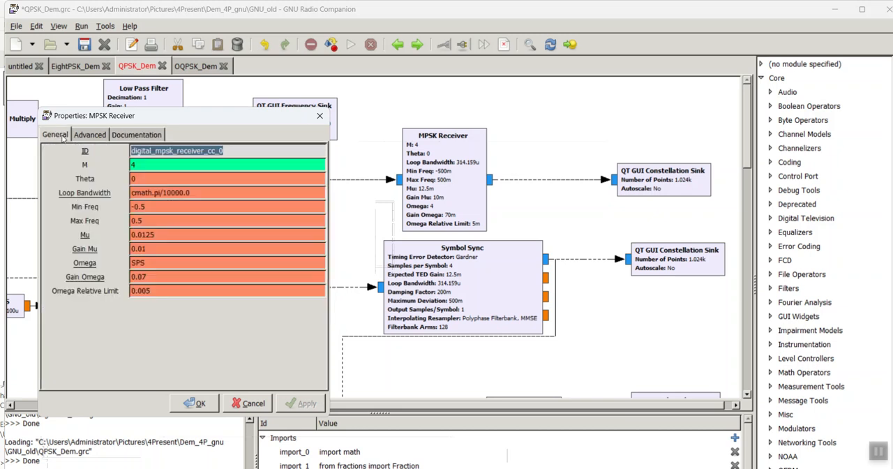
double_click(142, 263)
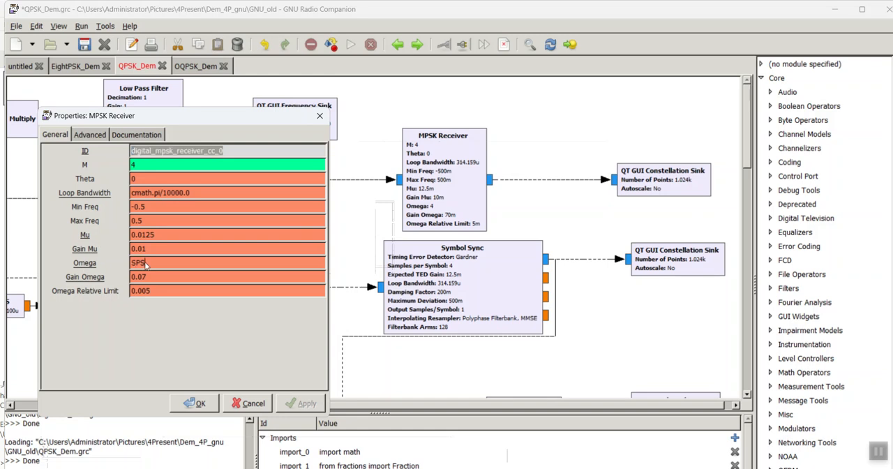
click(148, 265)
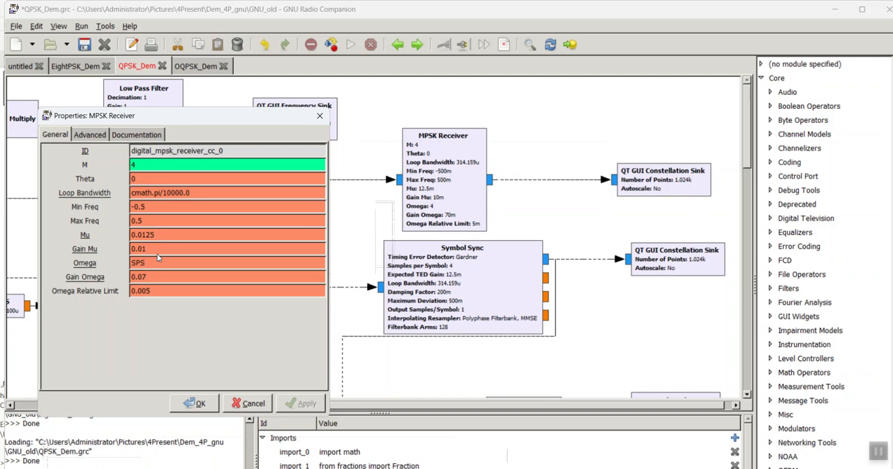
double_click(146, 264)
Step: Read the MPSK Receiver documentation, highlighting the passages on Costas loop synchronization and the modified Mueller and Muller symbol synchronization
click(148, 136)
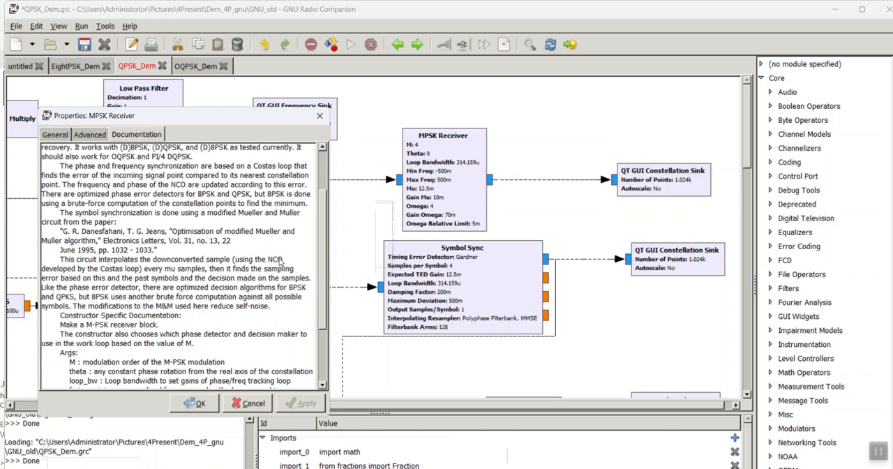
drag(253, 167, 305, 176)
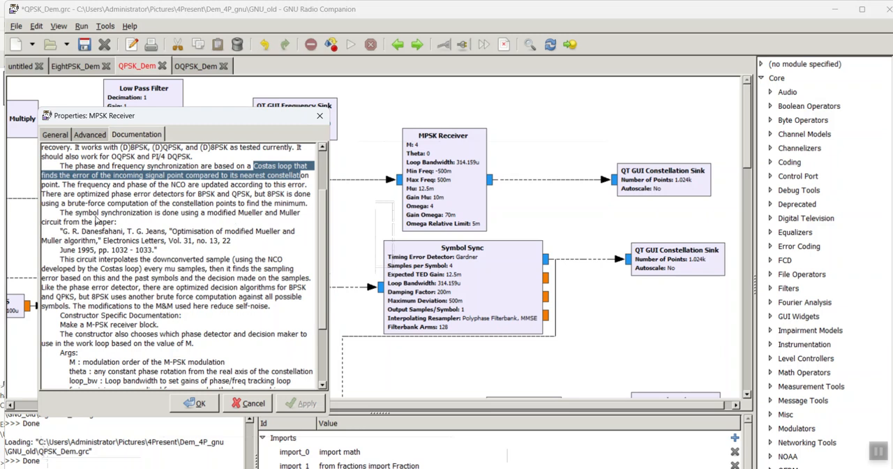
drag(82, 213, 156, 222)
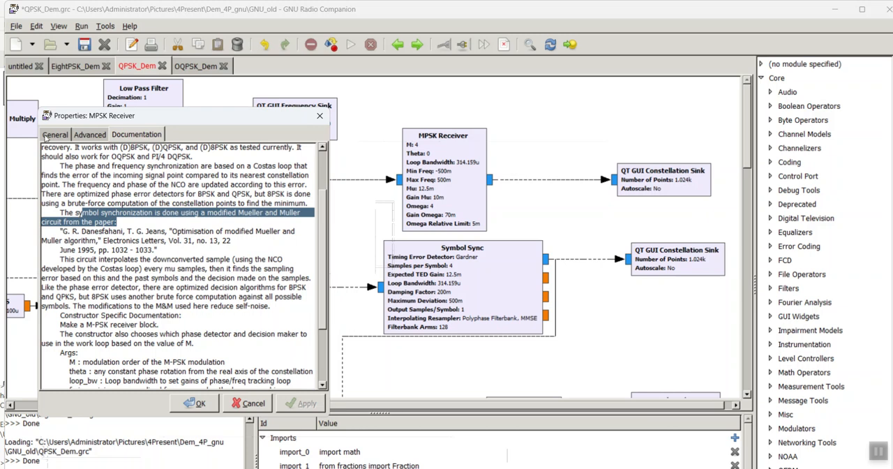
scroll(138, 254, down, 3)
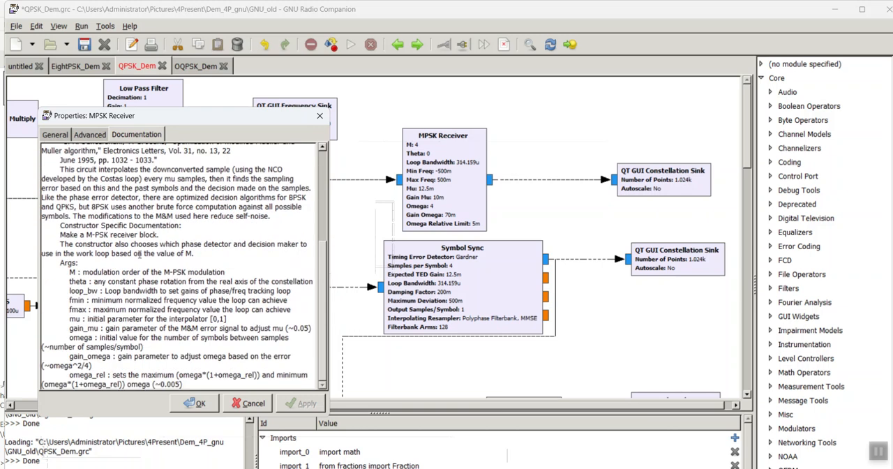
scroll(138, 254, up, 4)
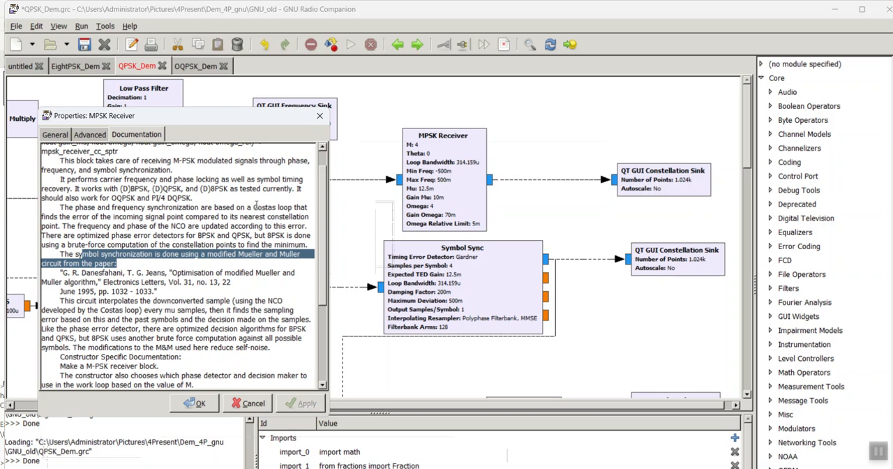
drag(256, 207, 310, 215)
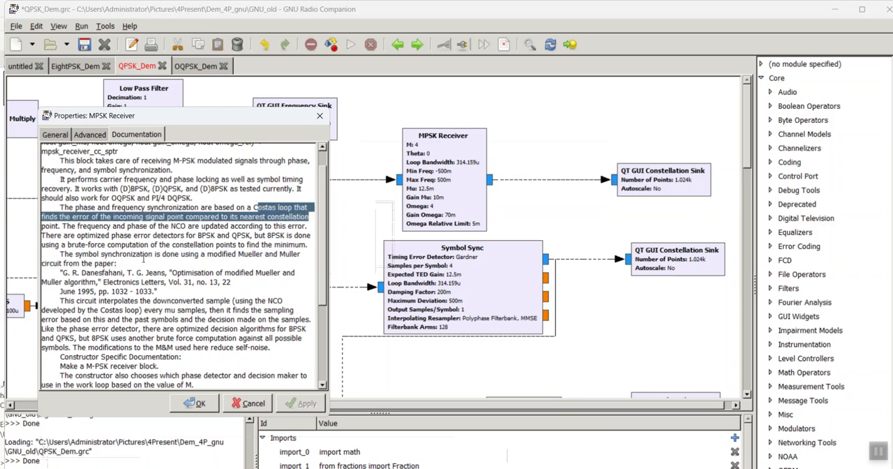
drag(61, 254, 212, 261)
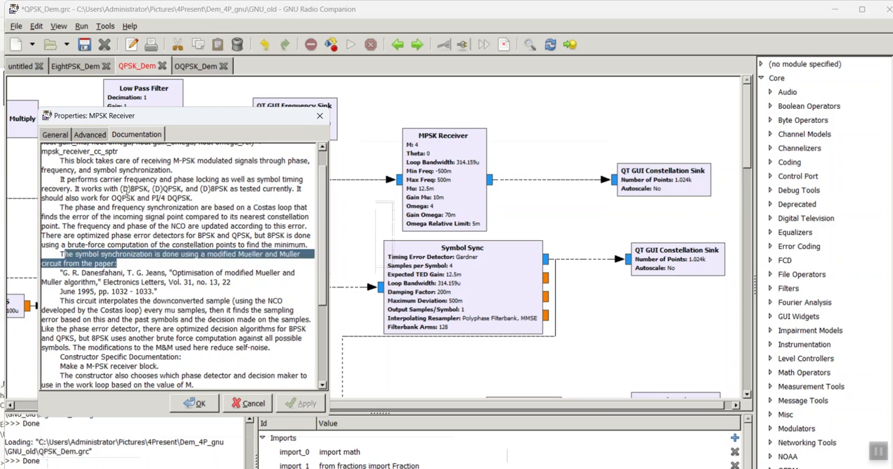
Step: Close the MPSK Receiver properties and minimize the older GNU Radio Companion to return to the newer version's QPSK_Dem flow graph
click(53, 134)
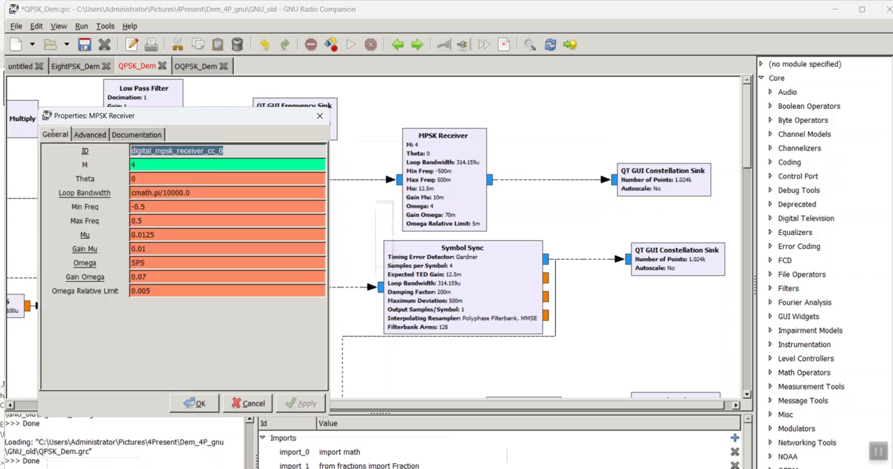
click(320, 115)
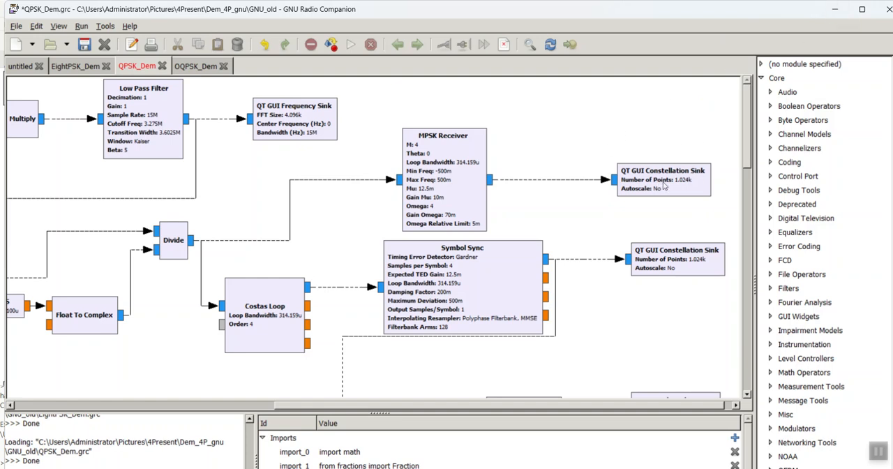
click(832, 11)
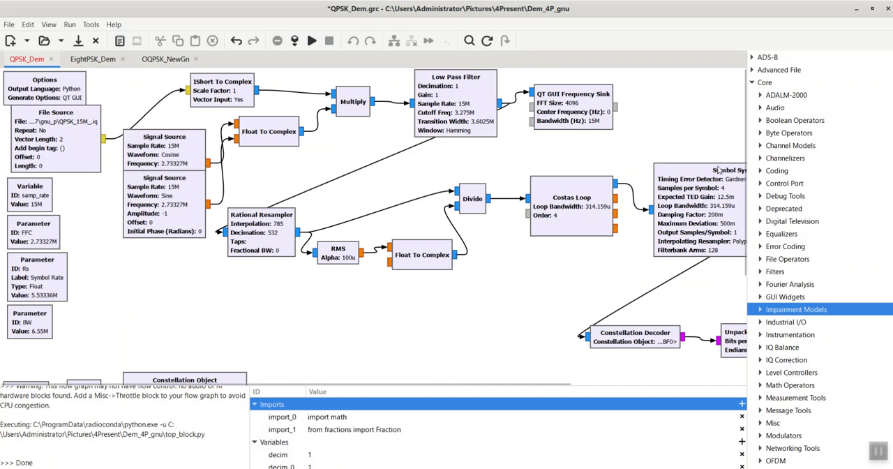
Step: Inspect the Costas Loop block's loop bandwidth, order and SNR settings in the QPSK demodulator
drag(349, 386, 520, 387)
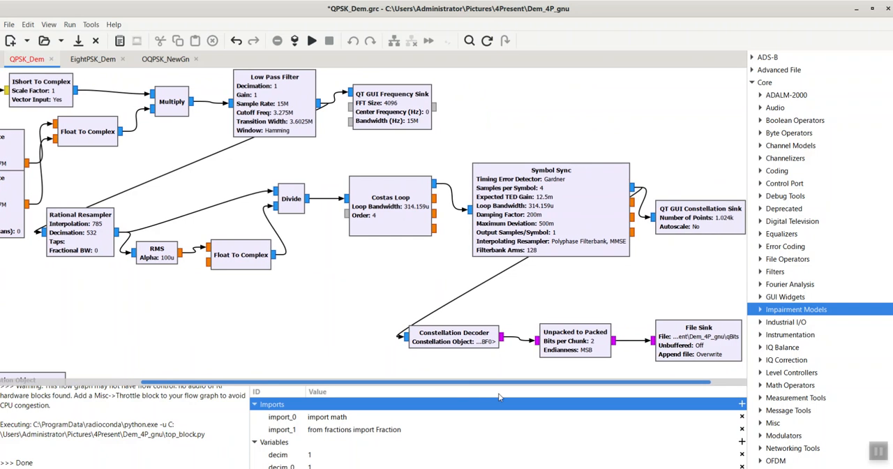
double_click(418, 201)
drag(381, 149, 125, 162)
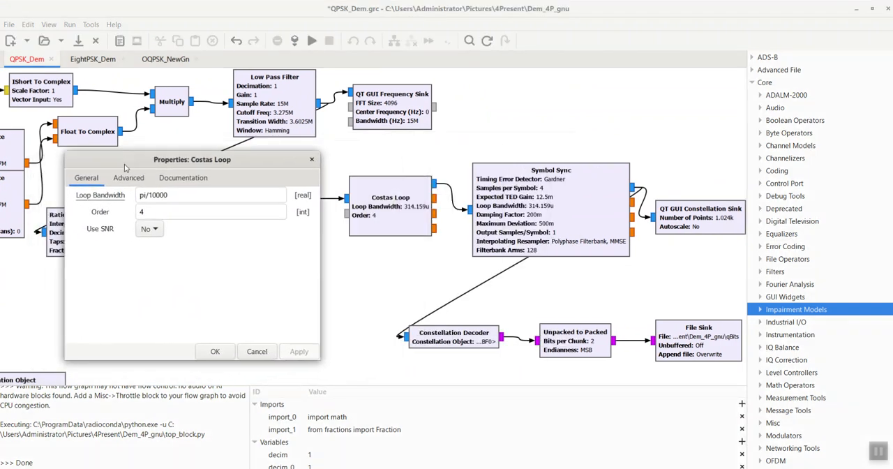
click(216, 352)
Step: Review the Symbol Sync block's general parameters and the available timing error detector types
double_click(518, 173)
drag(520, 143, 248, 157)
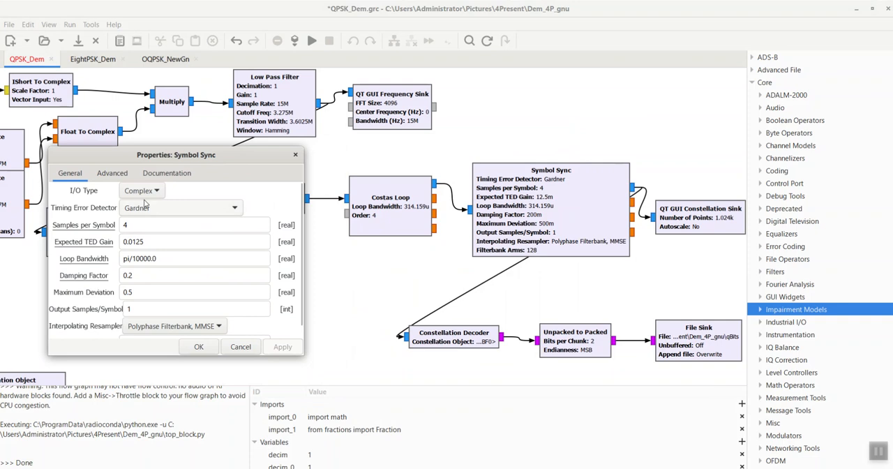
click(236, 215)
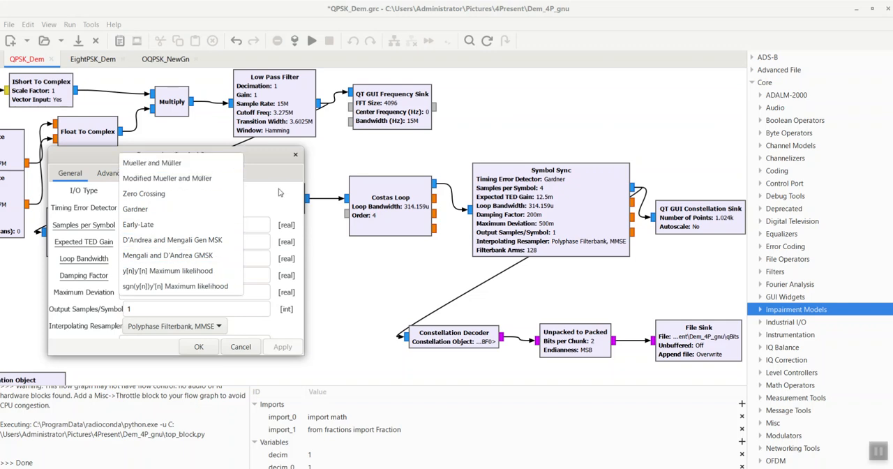
click(280, 190)
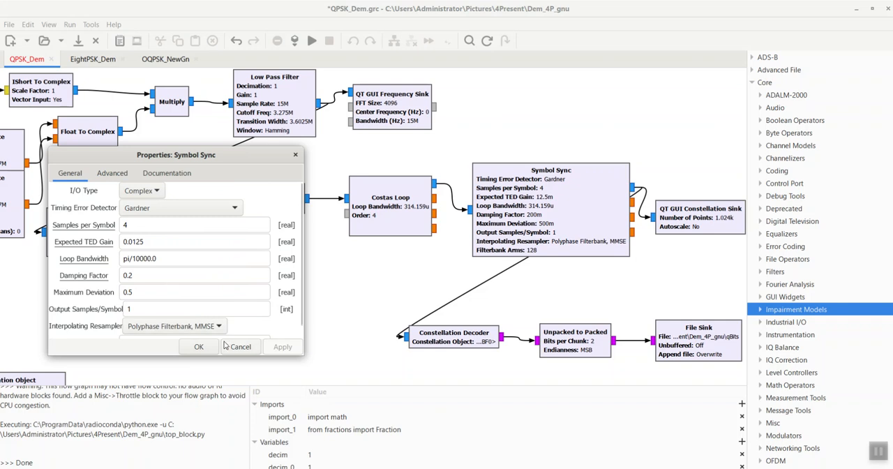
click(200, 347)
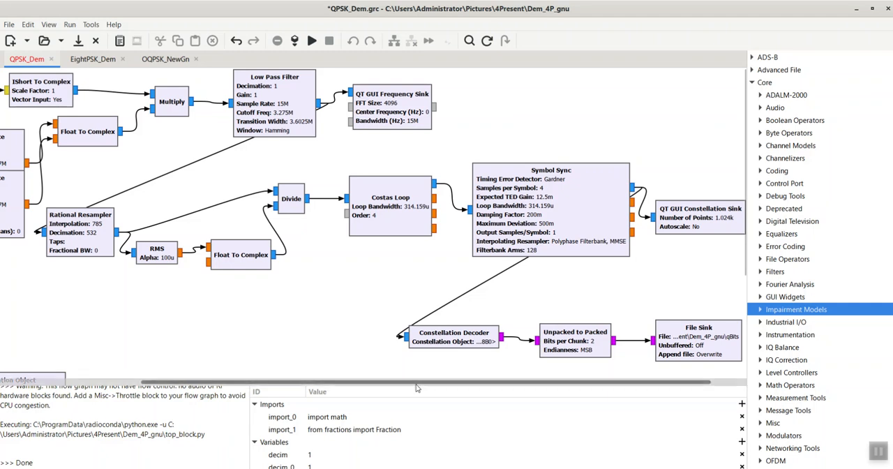
Step: Check which constellation object the Constellation Decoder block references
drag(416, 385, 425, 386)
scroll(303, 305, down, 2)
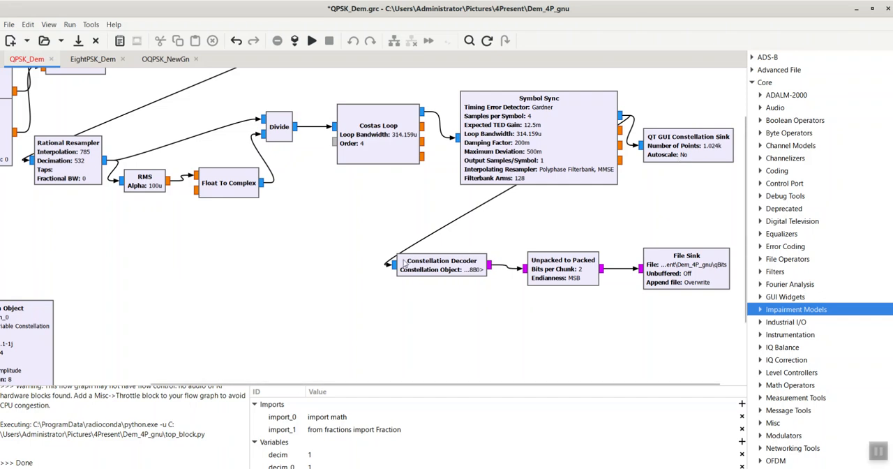
double_click(462, 262)
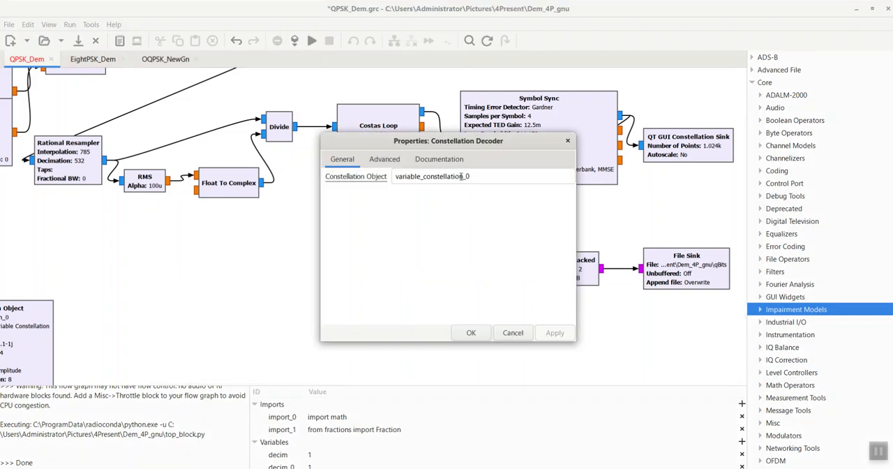
click(474, 333)
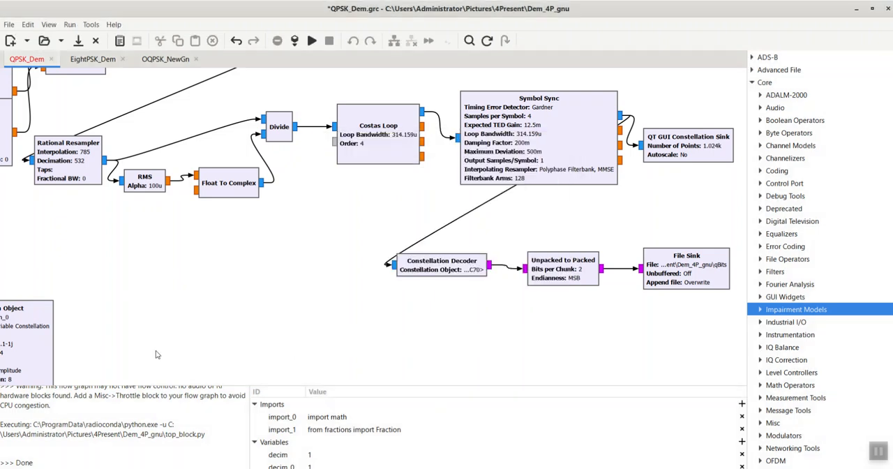
Step: Inspect the Constellation Object's symbol map, constellation points and rotational symmetry
drag(379, 383, 392, 399)
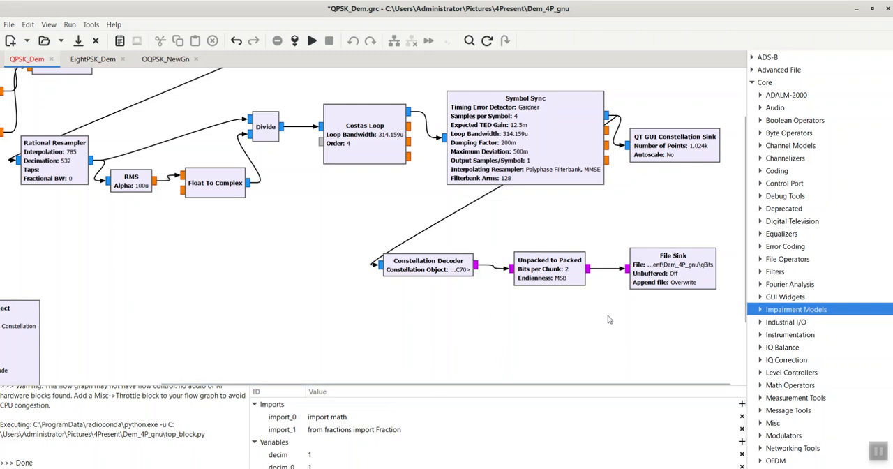
drag(456, 384, 272, 391)
double_click(213, 354)
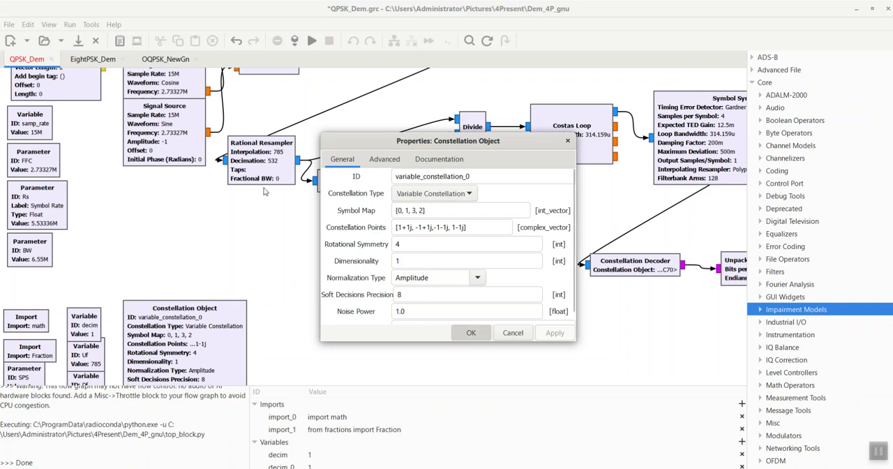
key(Return)
Step: Run the QPSK_Dem flow graph, view its frequency and constellation plots, and close the output window
click(312, 41)
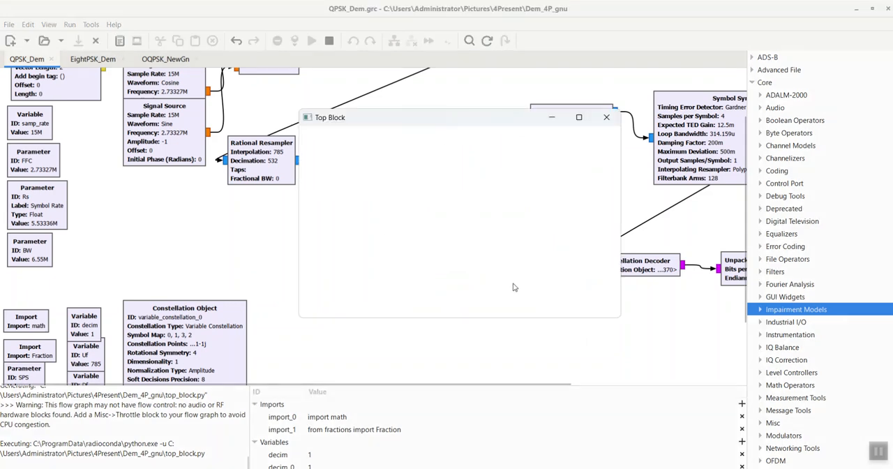
scroll(515, 286, down, 5)
scroll(557, 222, up, 1)
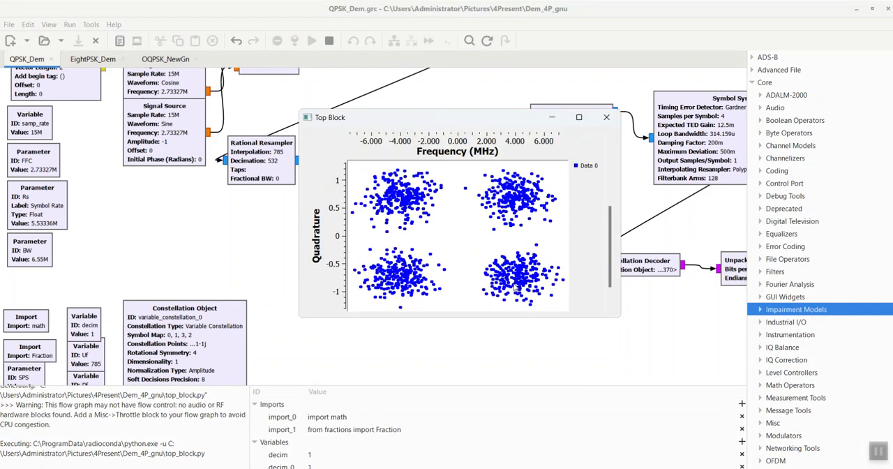
click(606, 117)
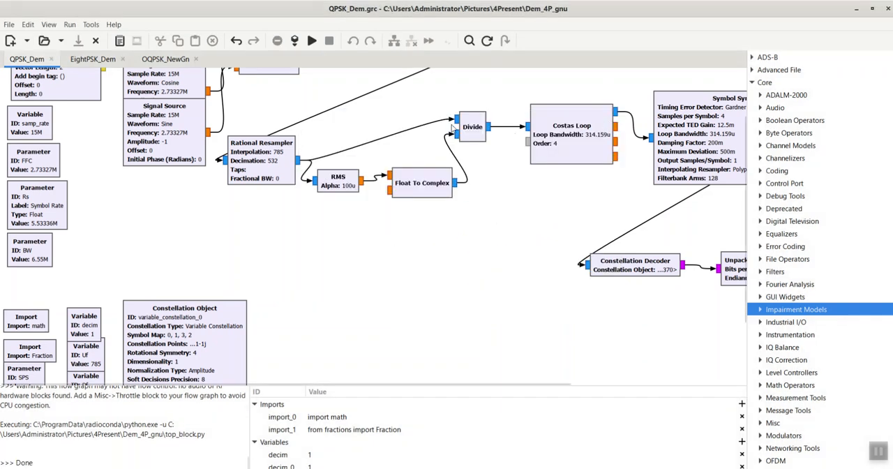
Step: Switch to the EightPSK_Dem flow graph and inspect the Costas Loop's order and loop bandwidth for comparison
click(91, 59)
double_click(538, 182)
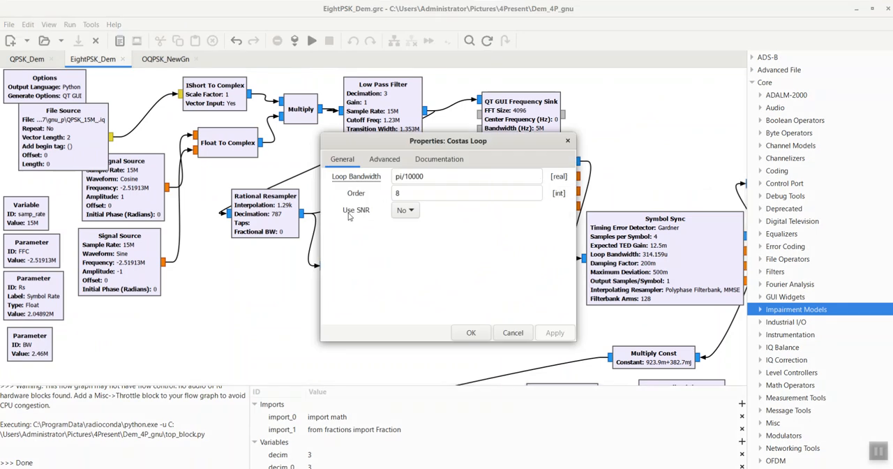
click(568, 143)
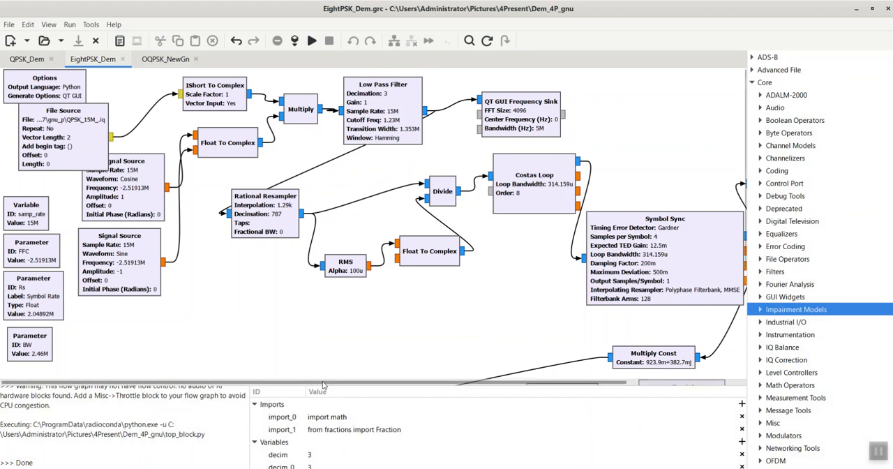
scroll(326, 384, right, 1)
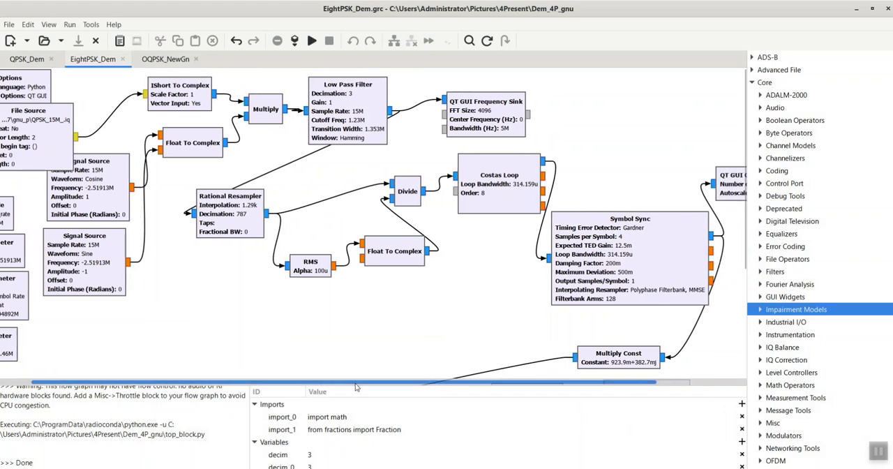
Step: Return to the QPSK_Dem flow graph, look over its block chain and run it again
click(31, 60)
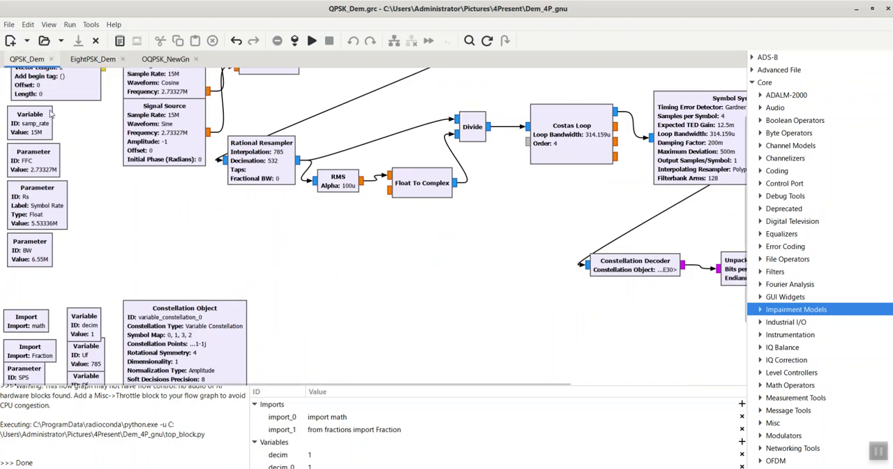
scroll(61, 203, up, 2)
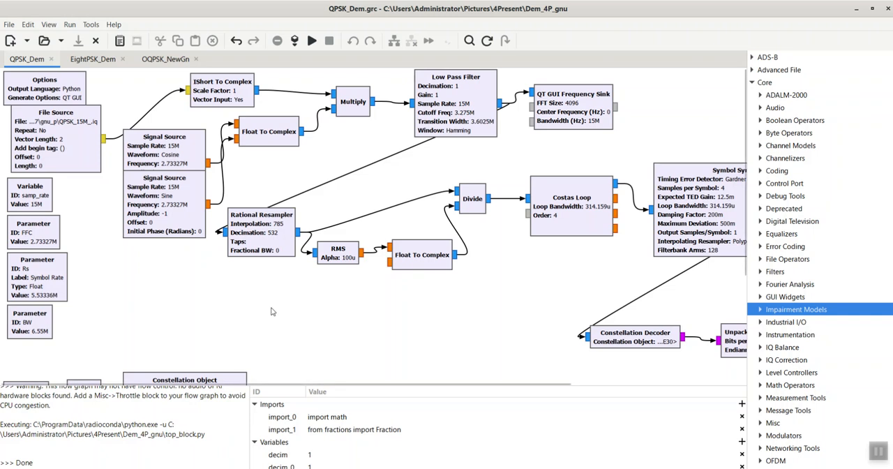
drag(333, 386, 370, 393)
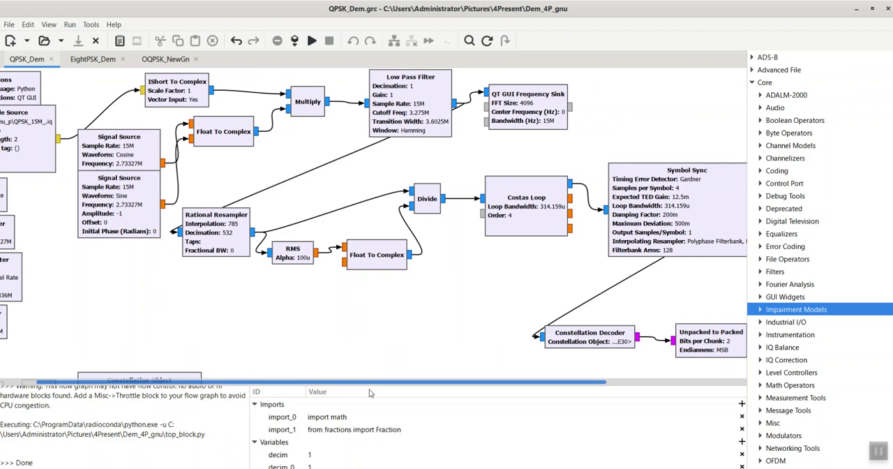
drag(370, 393, 323, 389)
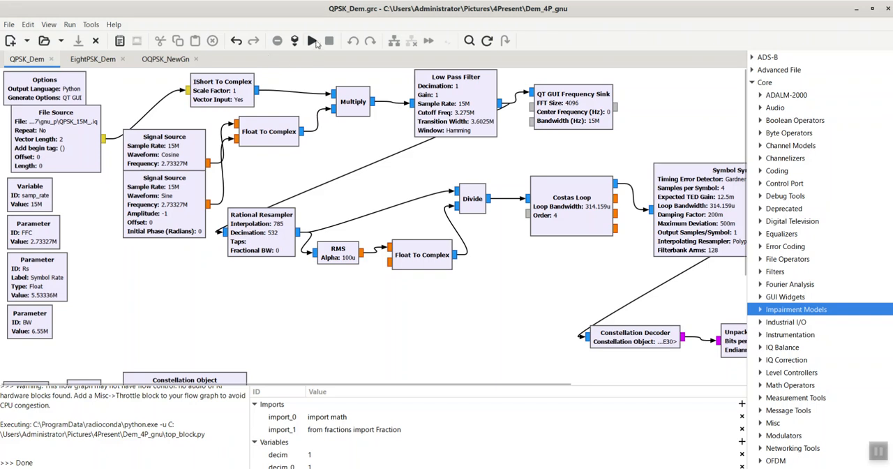
click(312, 40)
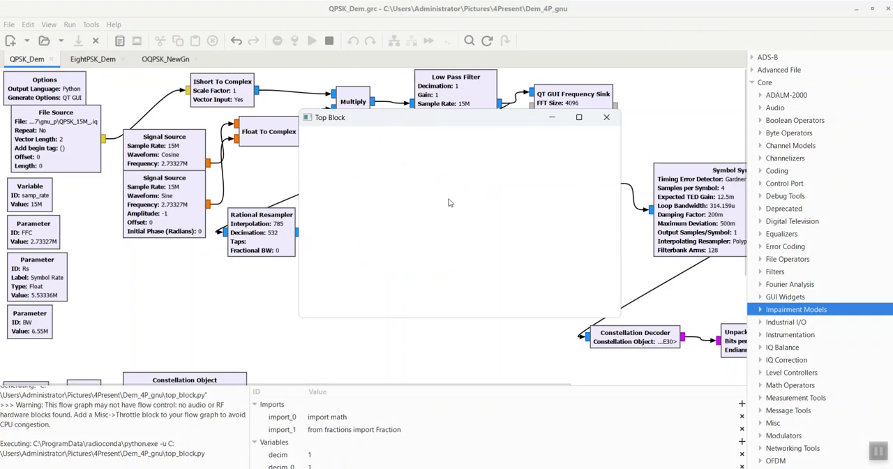
Step: View the constellation plot of the running QPSK demodulator and close its output window
scroll(450, 199, down, 5)
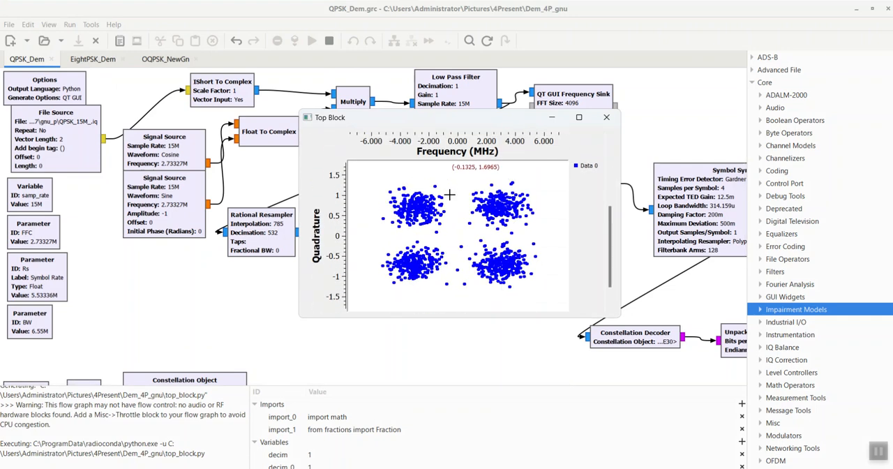
click(605, 118)
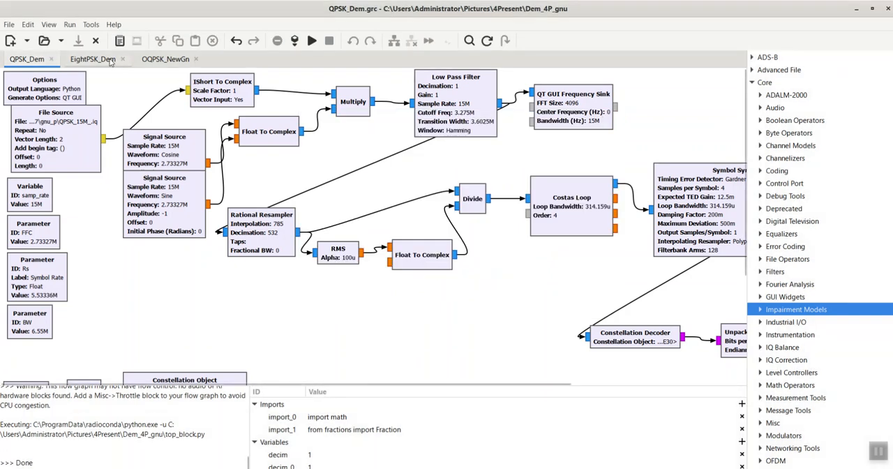
Step: Run the EightPSK_Dem flow graph, view its constellation plot for comparison, and close the output window
click(109, 60)
click(314, 41)
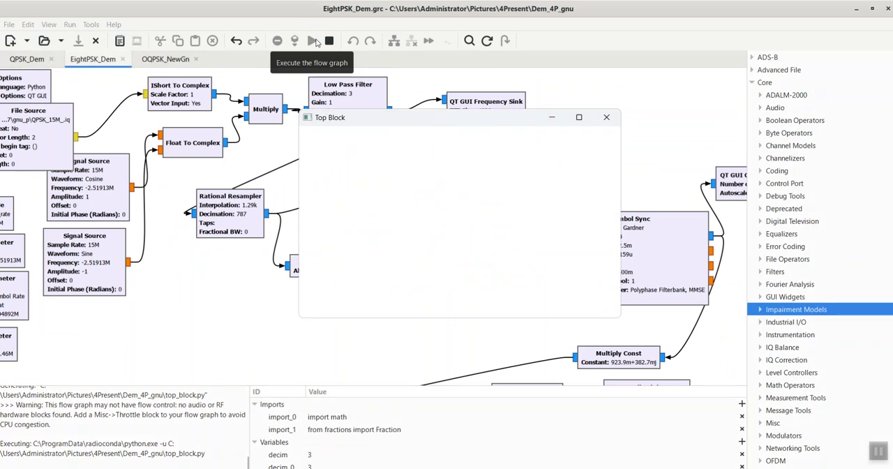
scroll(579, 244, down, 3)
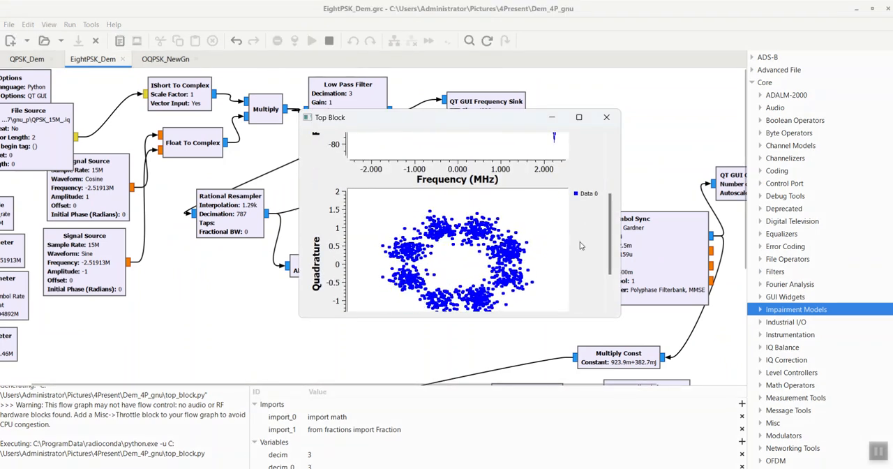
scroll(579, 246, down, 1)
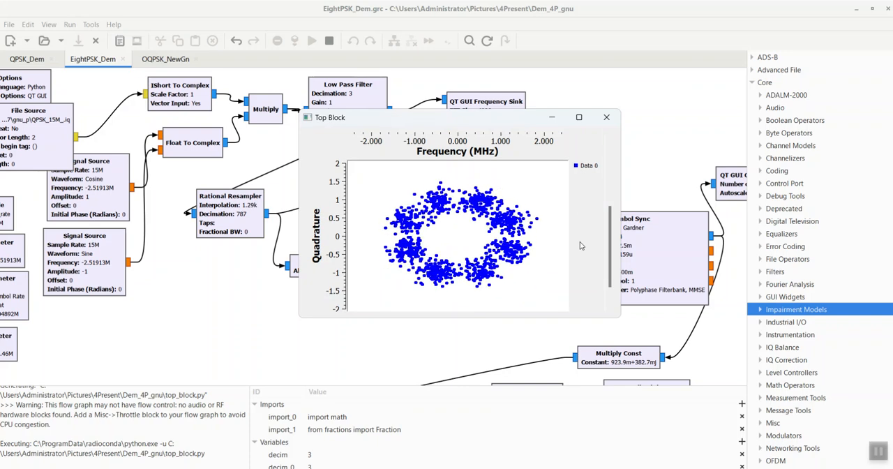
click(607, 118)
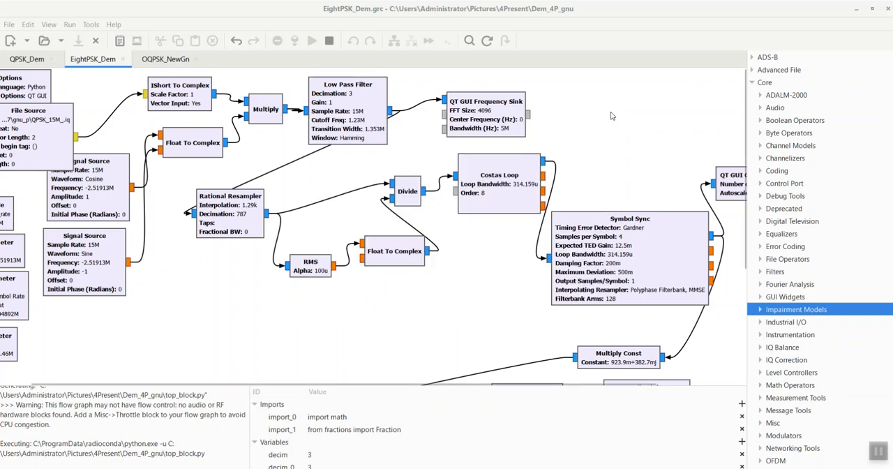
Step: Return to the QPSK_Dem flow graph and examine the Symbol Sync, Constellation Decoder and Unpacked to Packed blocks
click(21, 59)
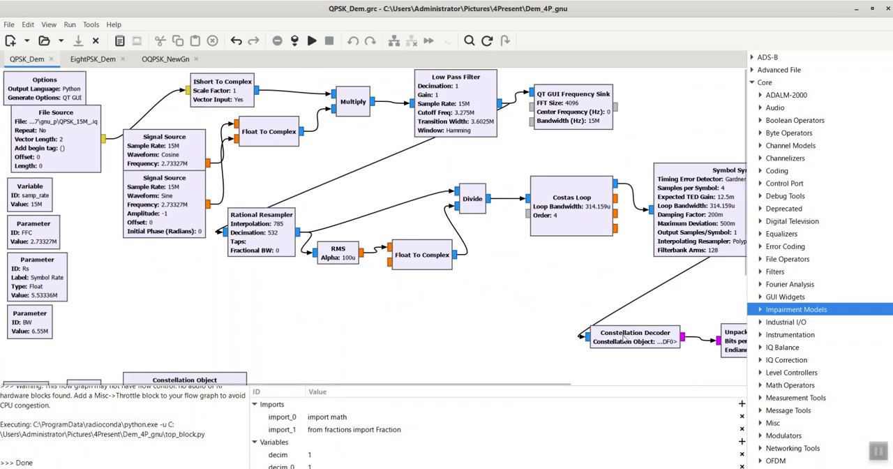
drag(515, 384, 597, 398)
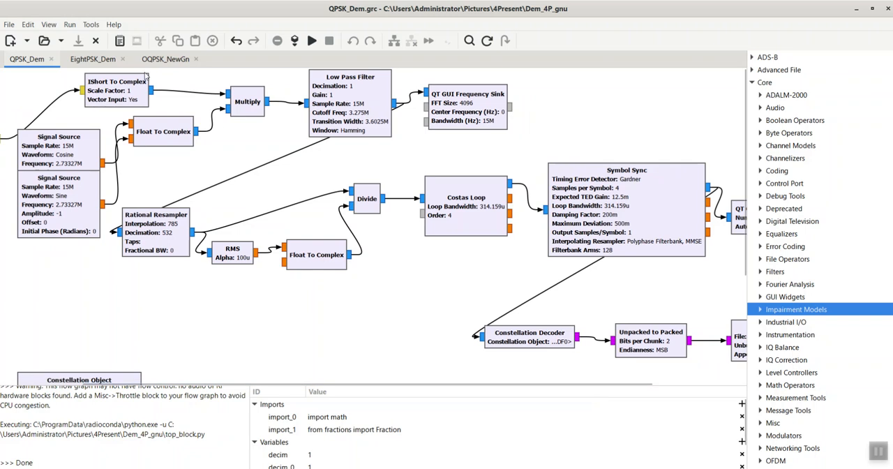